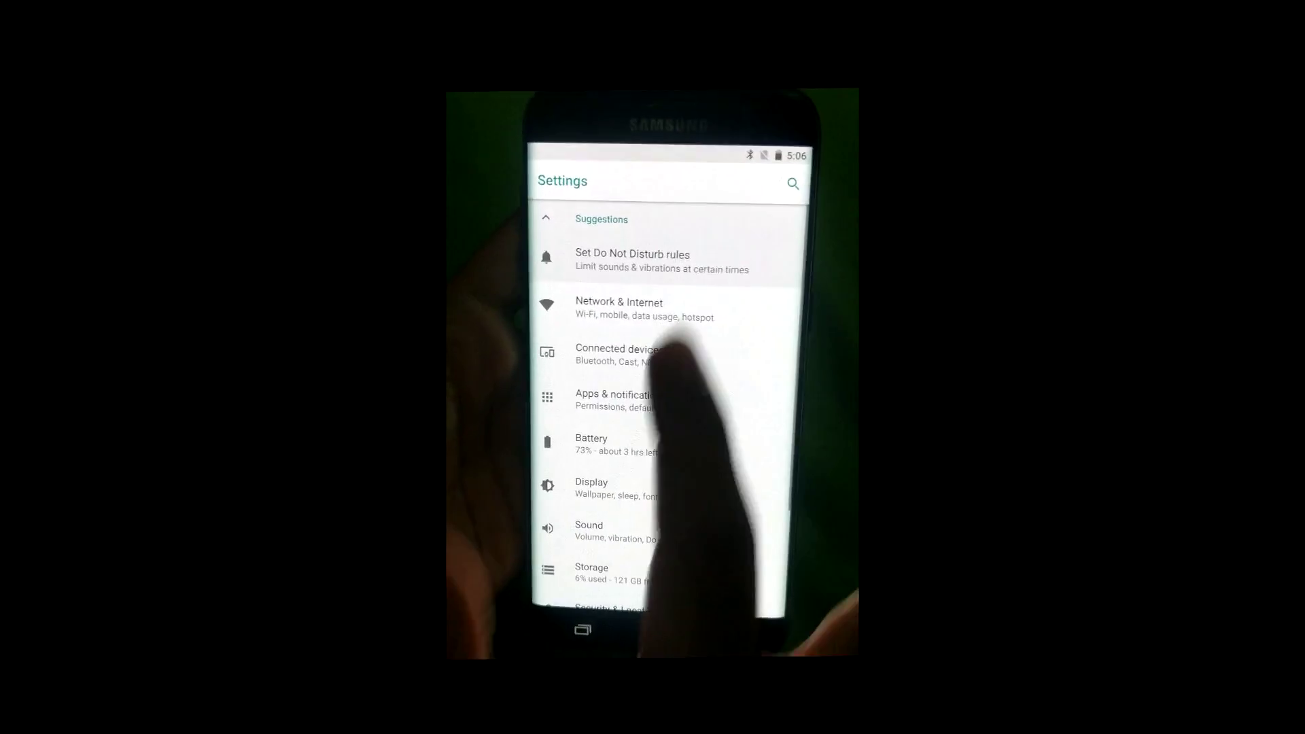
Browse the Connected devices and Users & accounts settings, then return to the main list
left_click(652, 312)
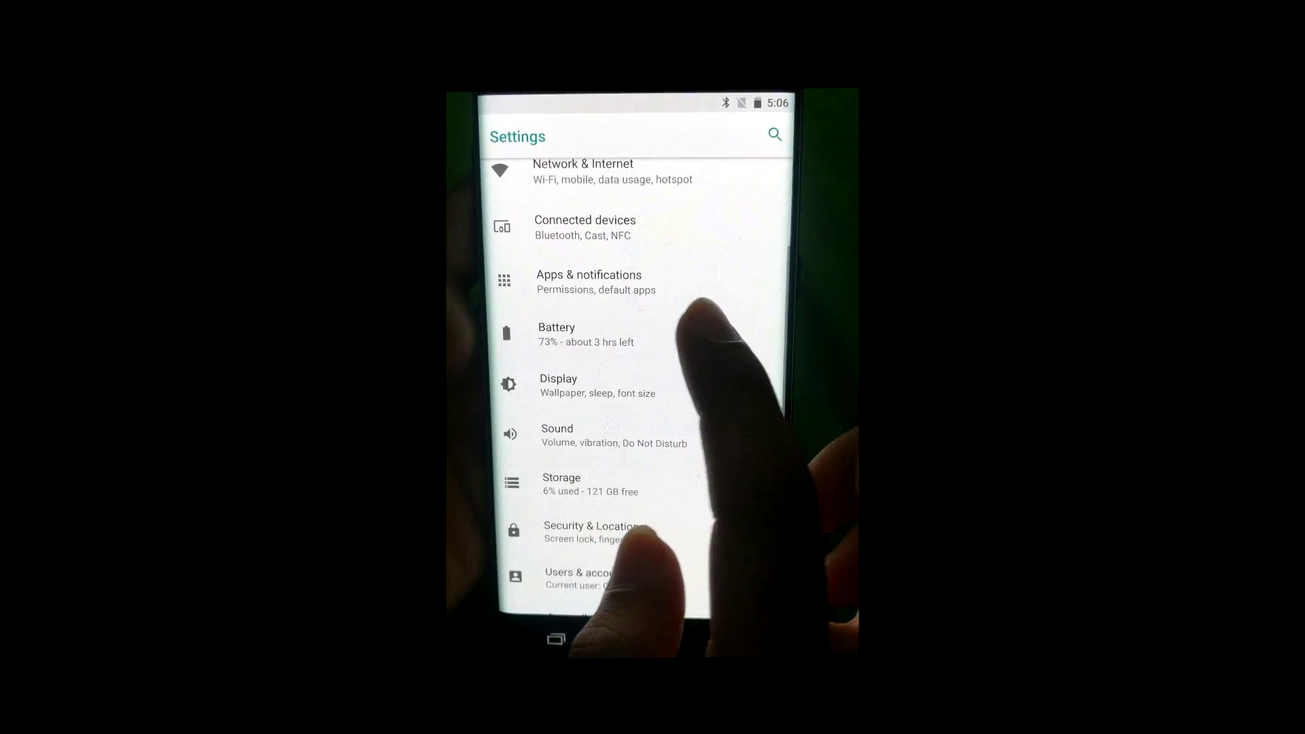
scroll(632, 388, "down", 2)
scroll(633, 408, "down", 1)
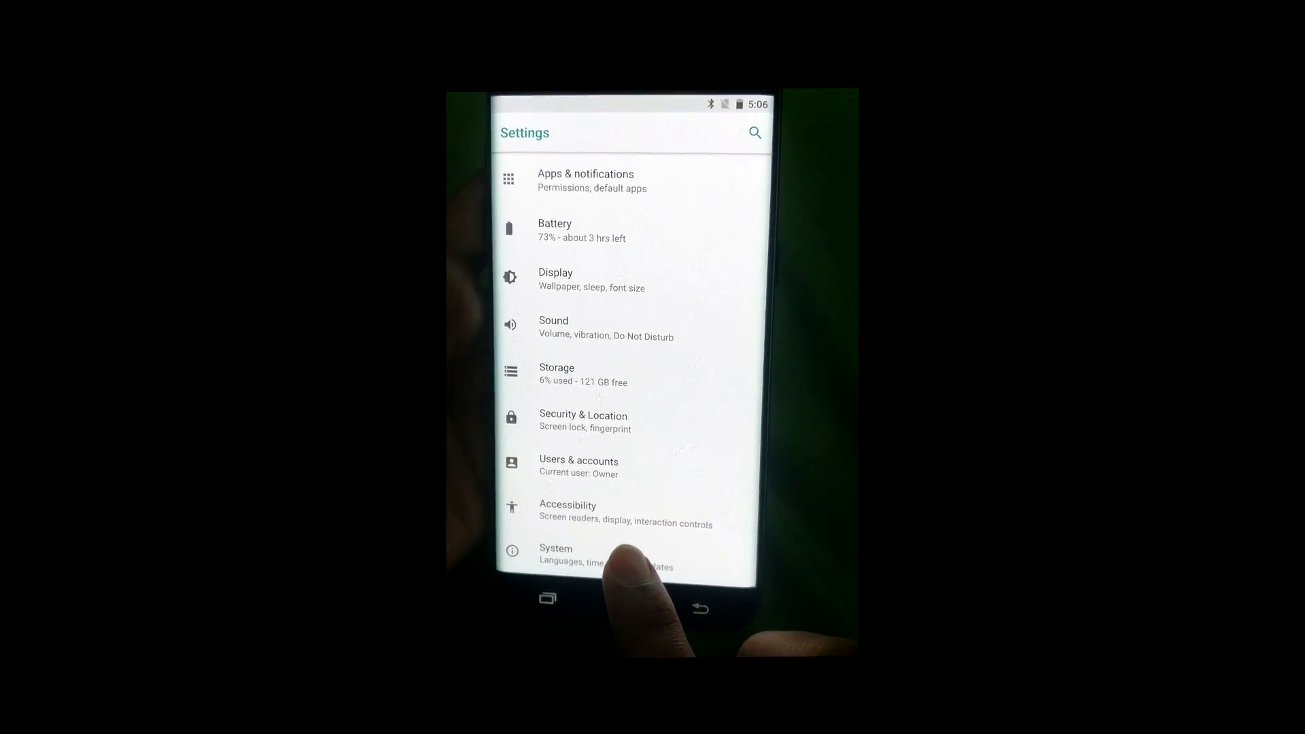
left_click(653, 474)
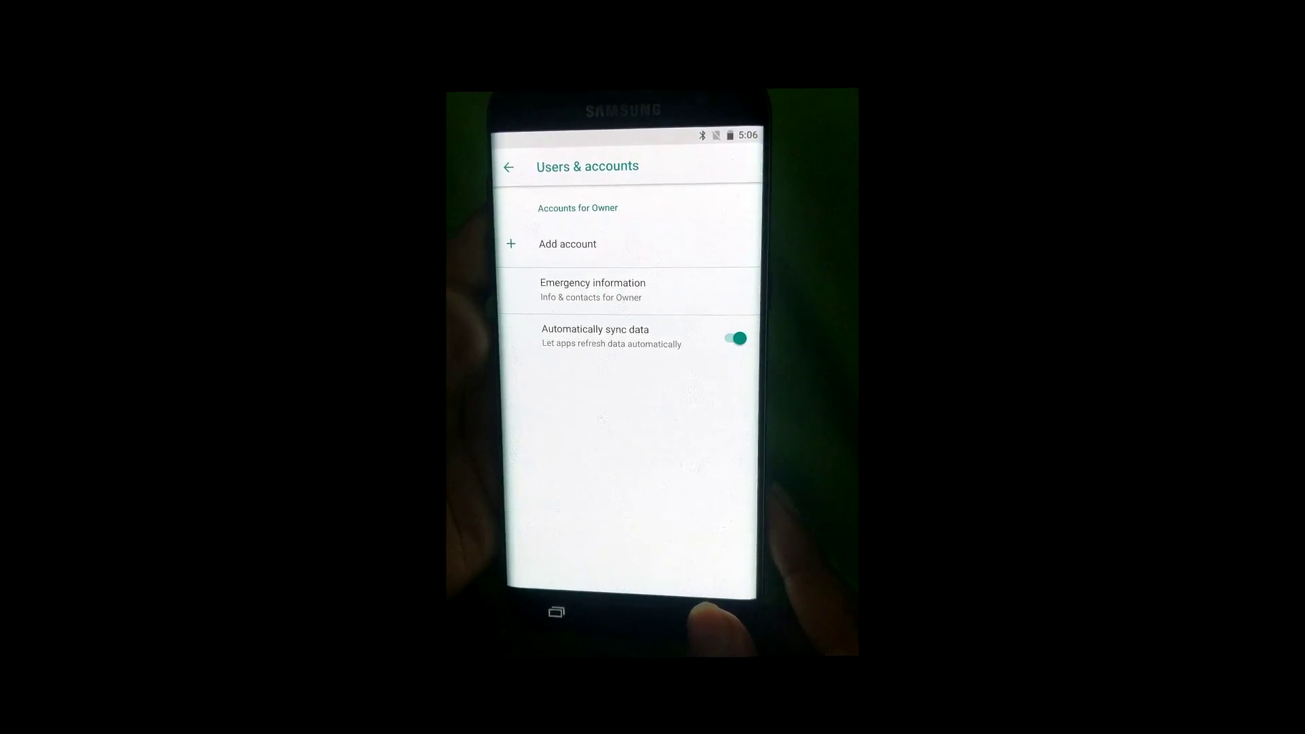
left_click(704, 592)
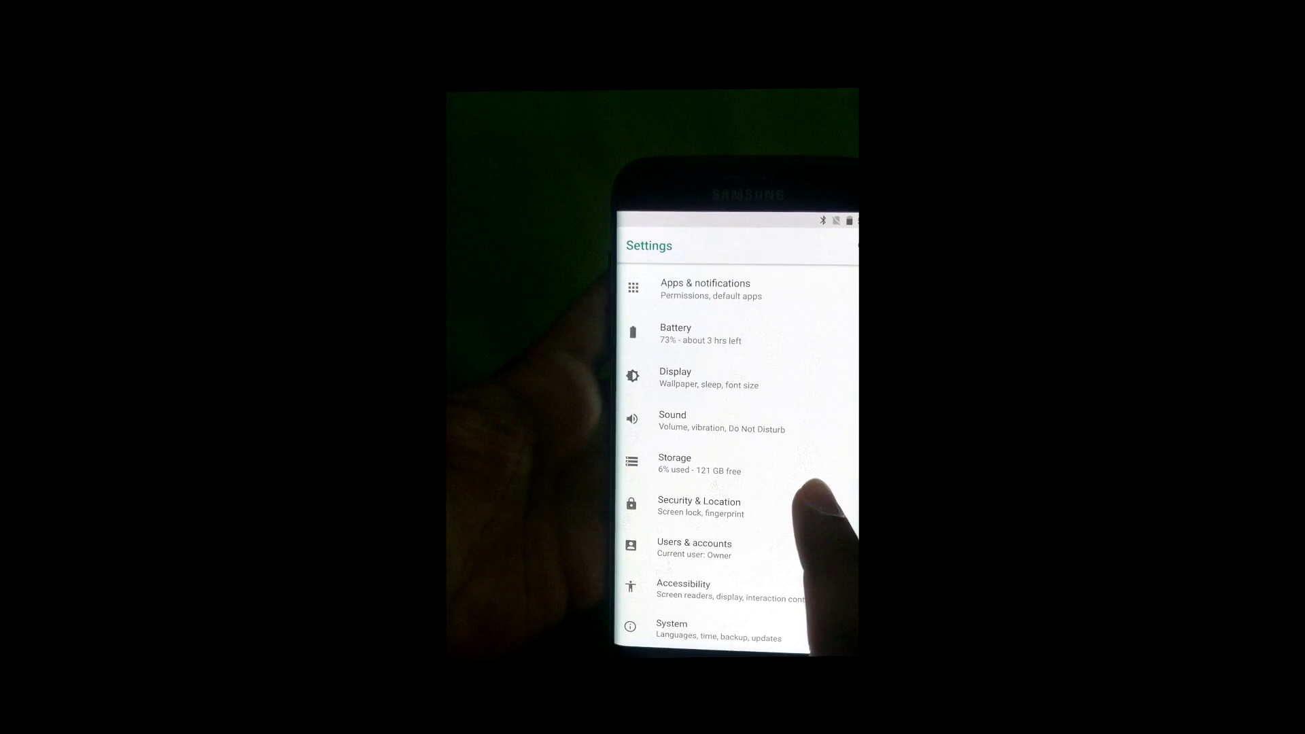
Adjust display brightness, set screen sleep to 30 minutes, and go to the home screen
left_click(642, 321)
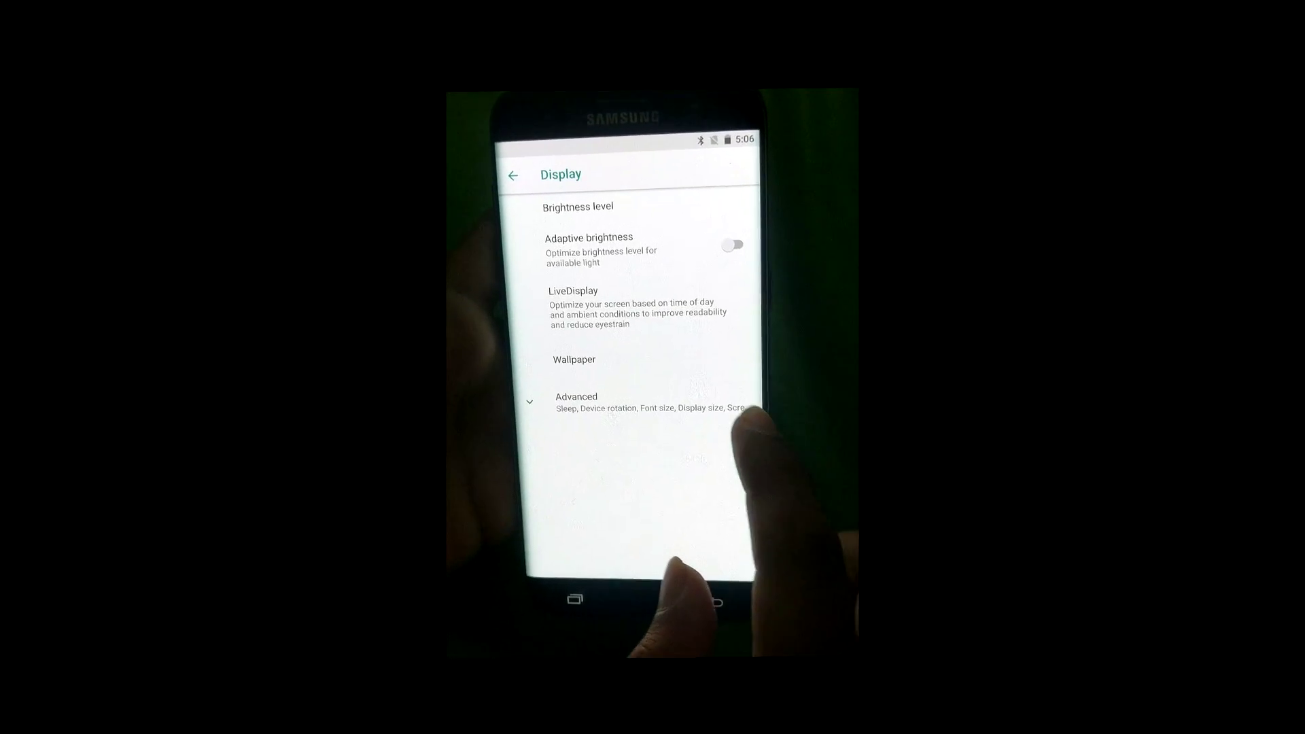
left_click(648, 245)
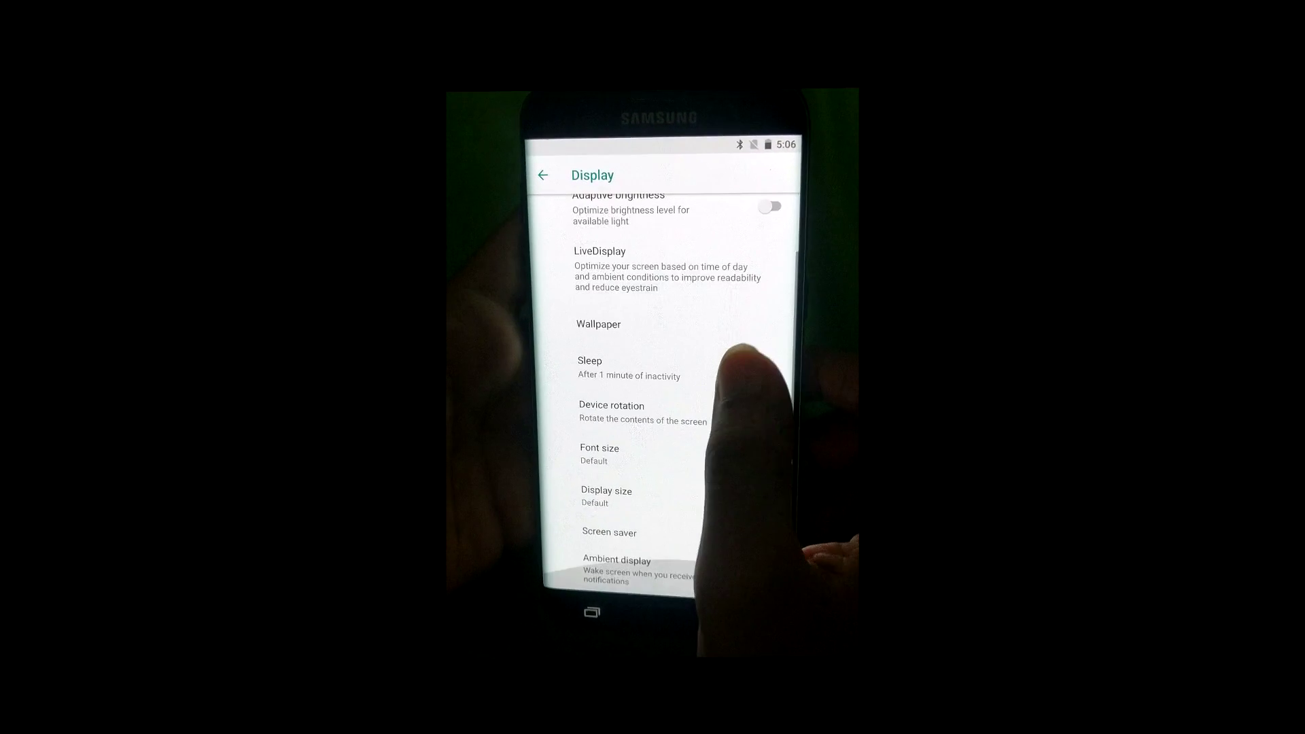
left_click(607, 404)
left_click(592, 466)
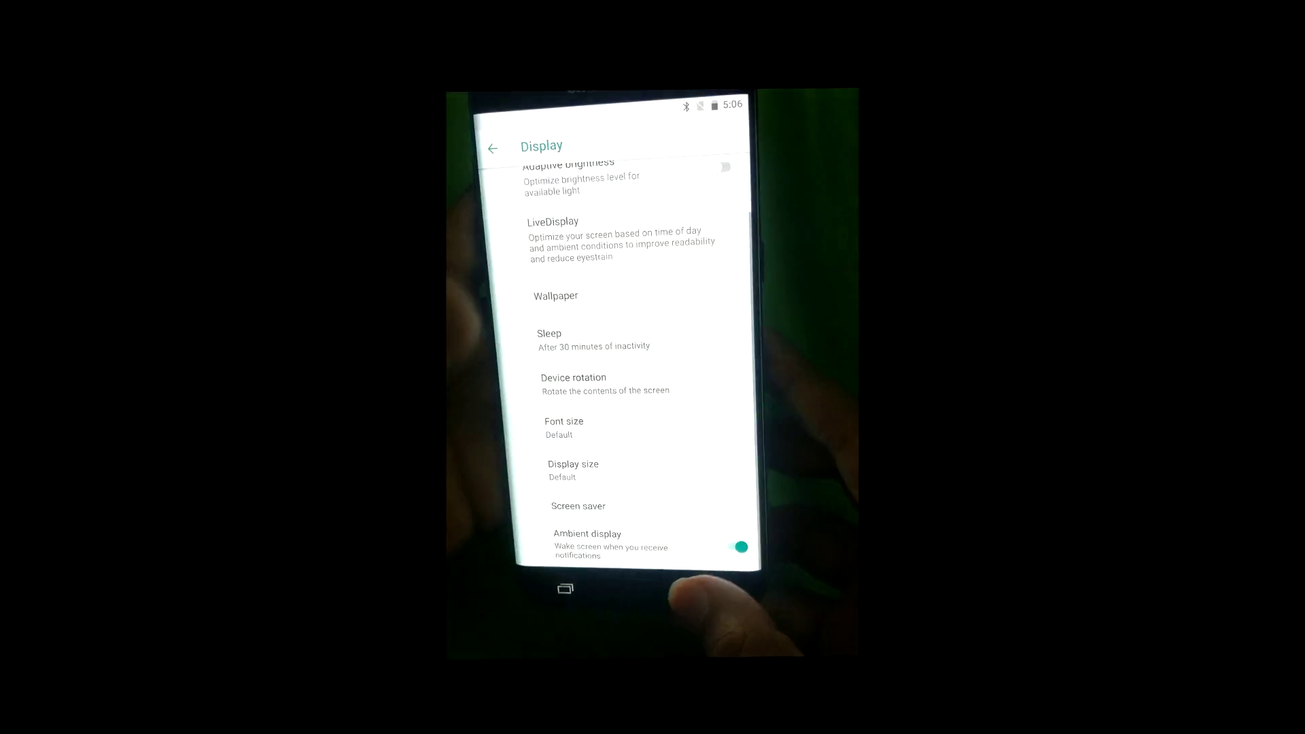
key("super")
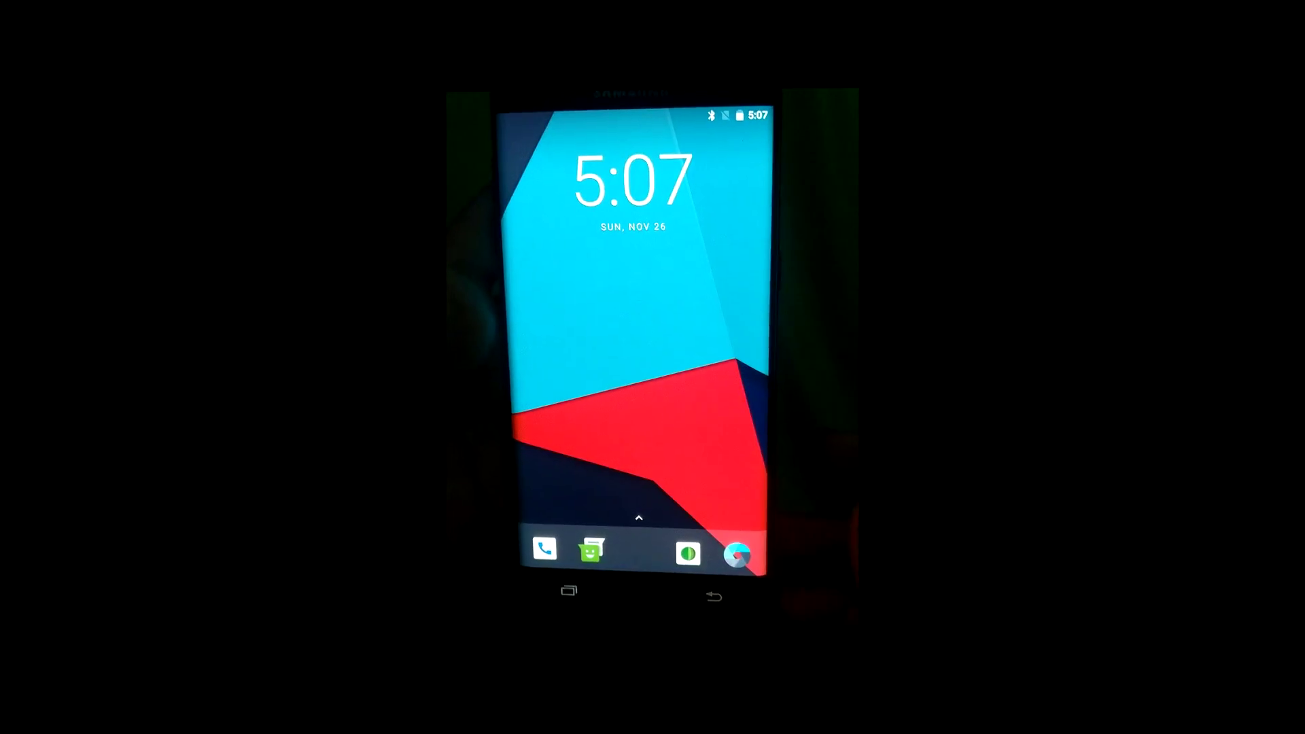
Open Gallery from the app drawer and view the green photo in the Camera album
left_click_drag(693, 582, 775, 407)
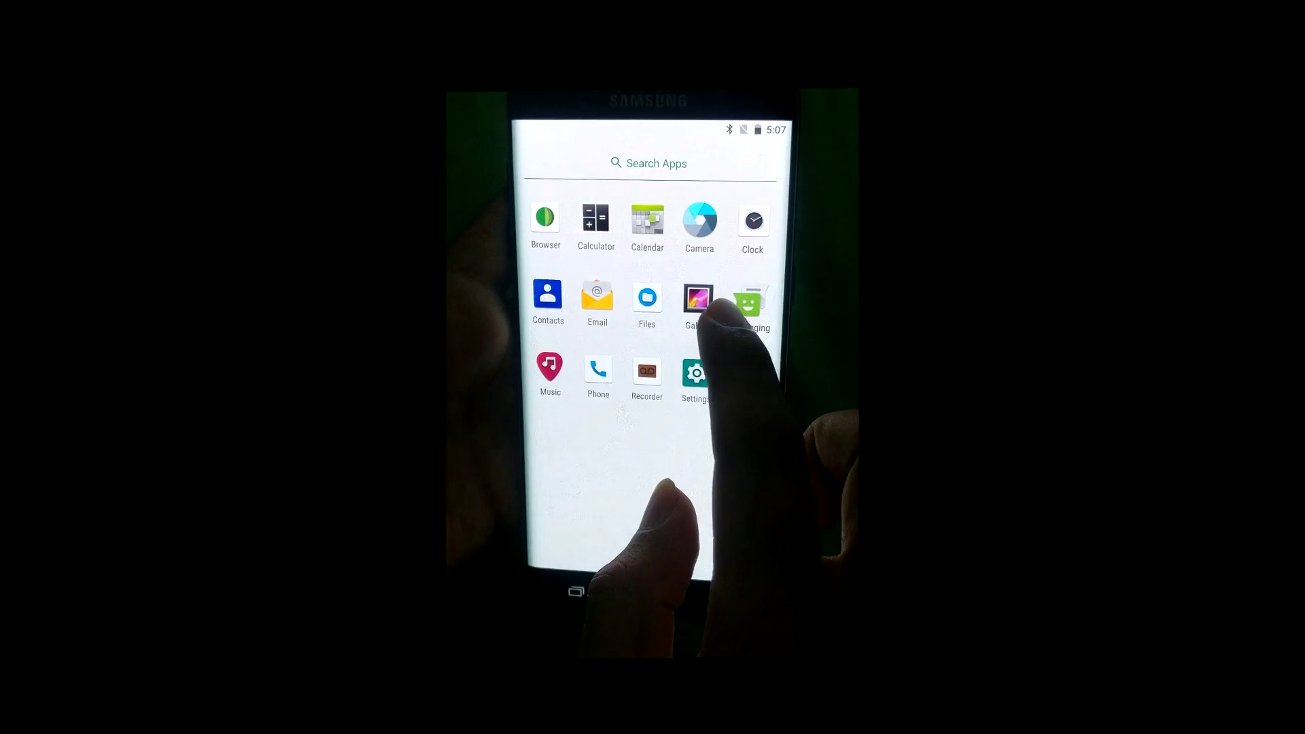
left_click(695, 295)
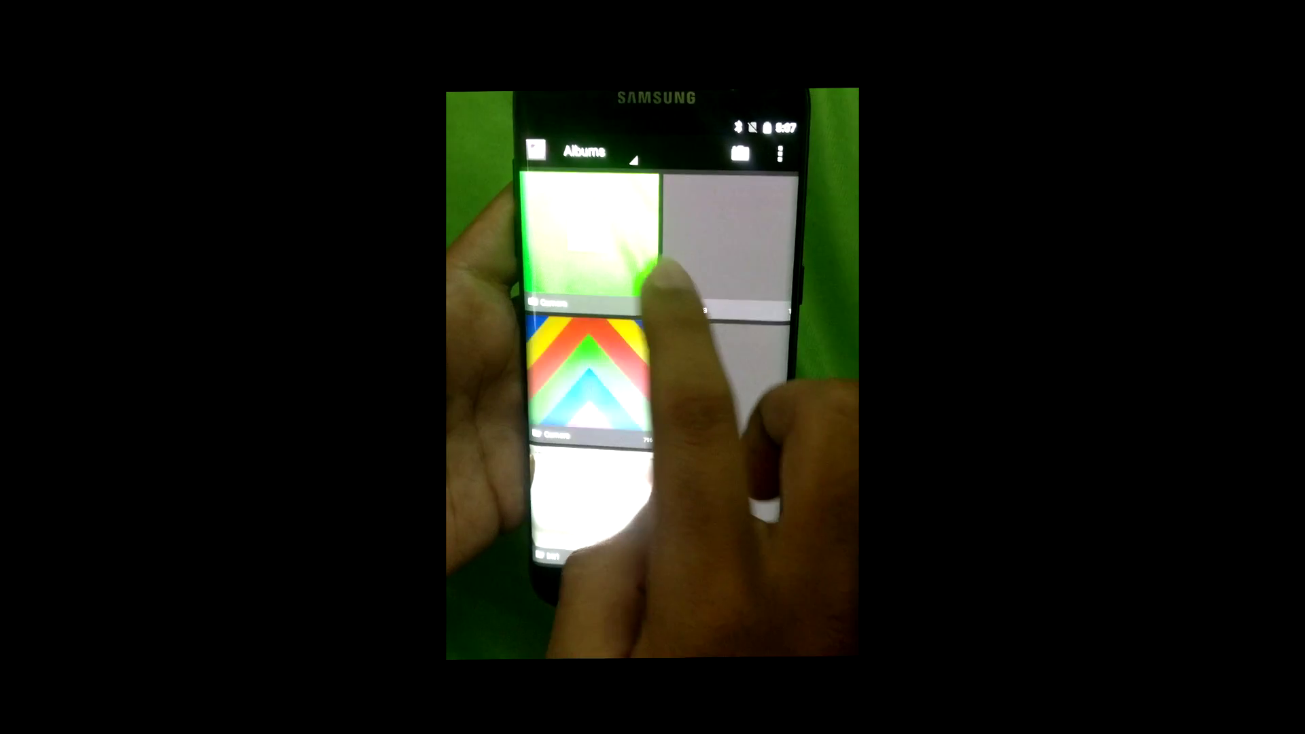
left_click(594, 245)
left_click(613, 306)
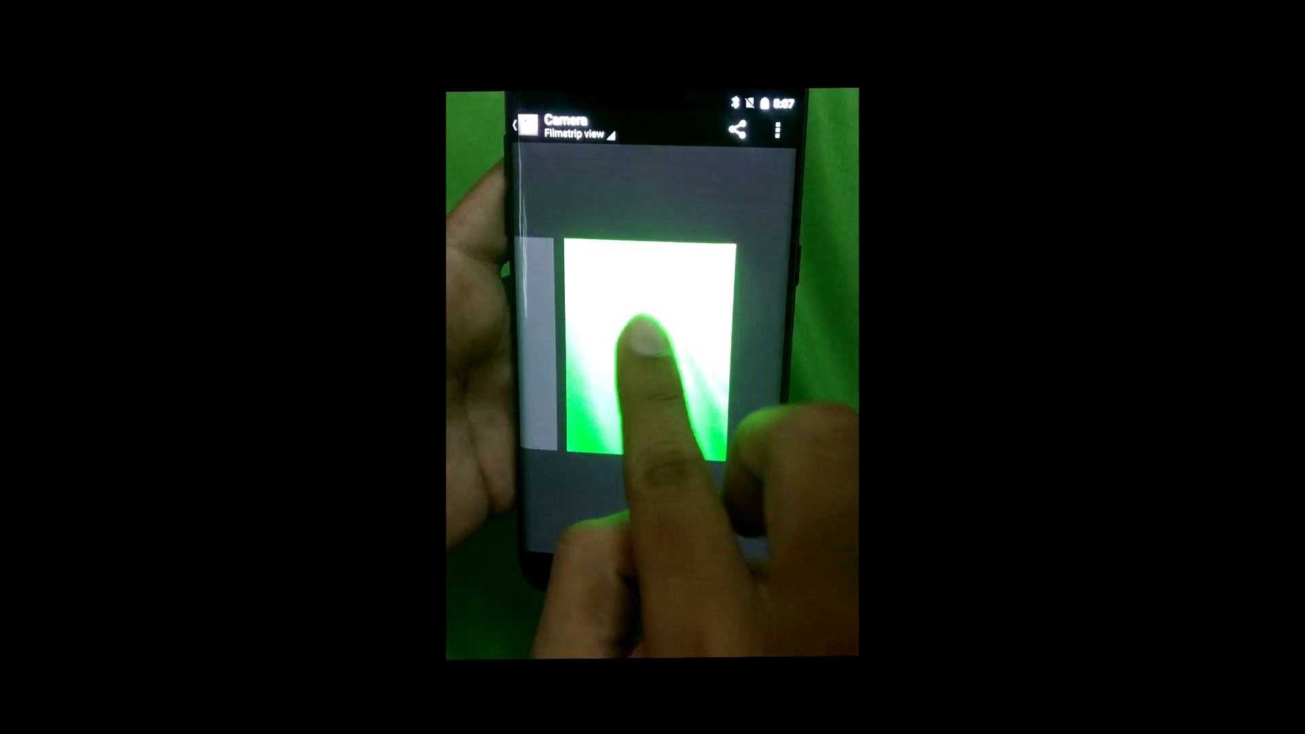